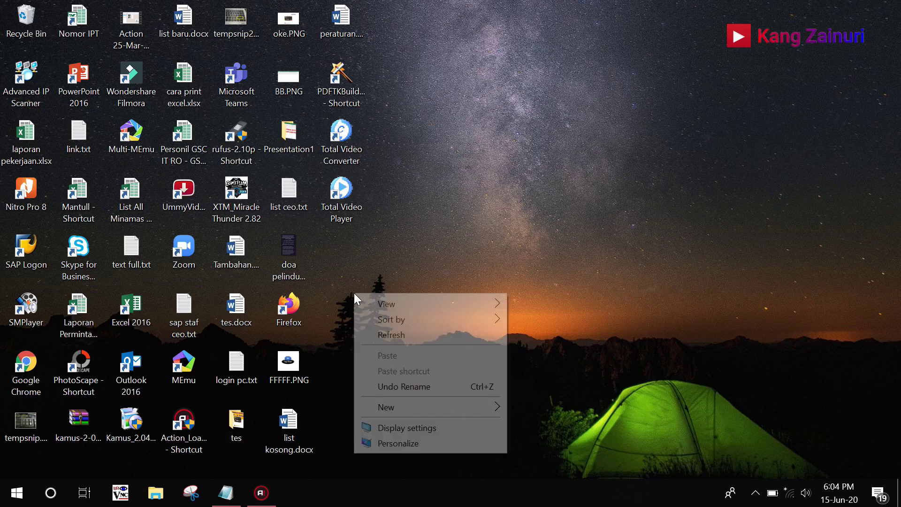
# - Refresh the desktop several times
pyautogui.click(393, 337)
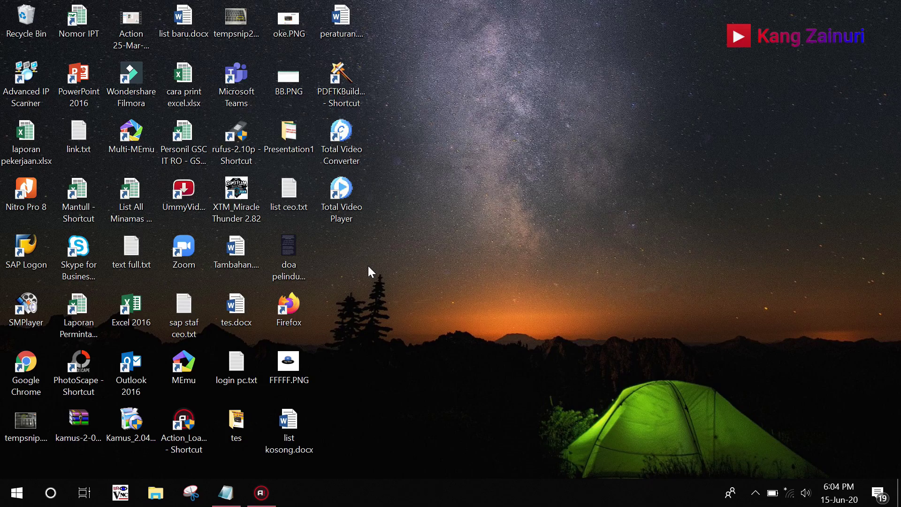
pyautogui.rightClick(417, 248)
pyautogui.click(450, 290)
pyautogui.rightClick(421, 263)
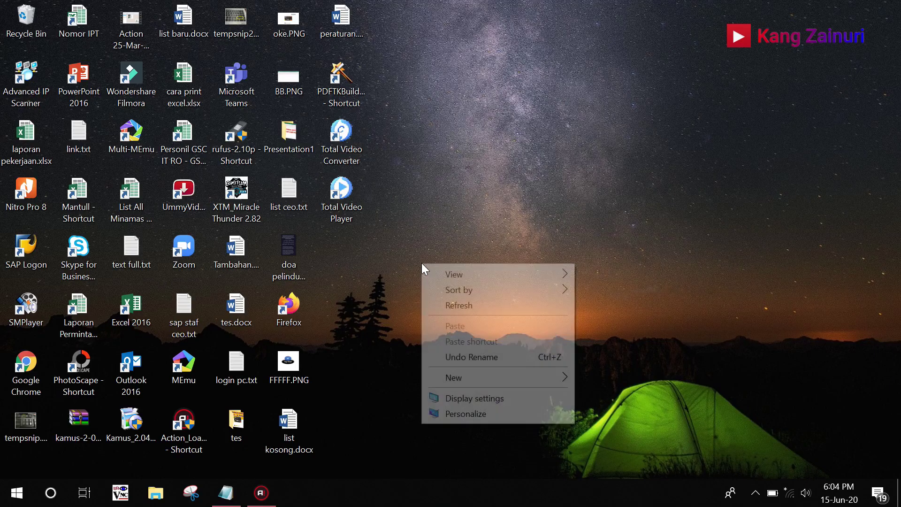
pyautogui.click(473, 306)
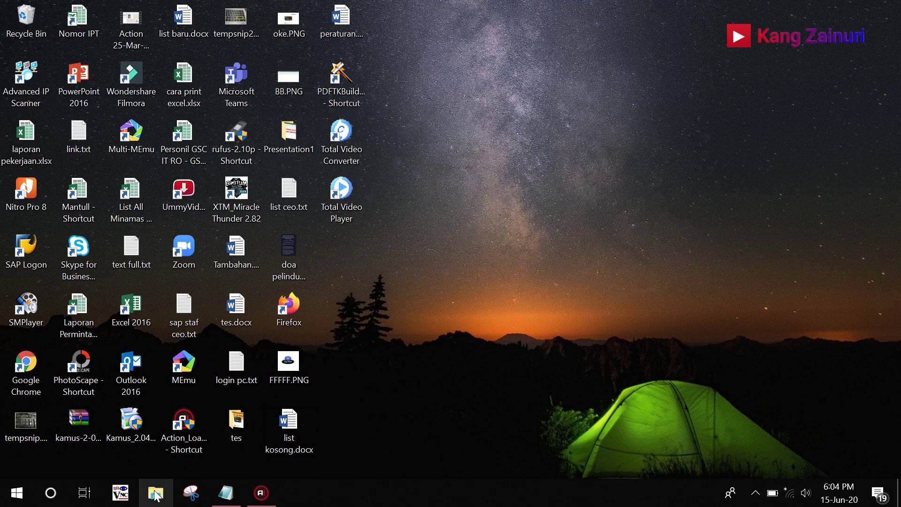
pyautogui.rightClick(10, 500)
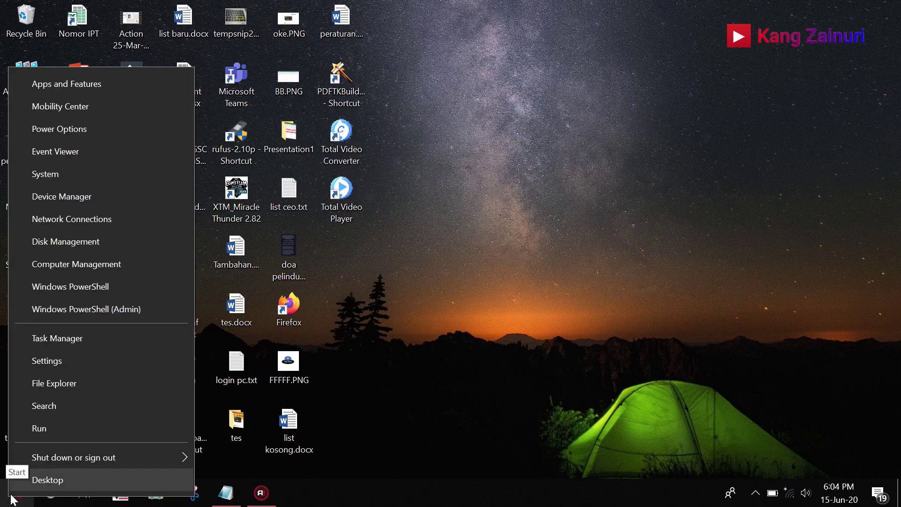
pyautogui.click(73, 383)
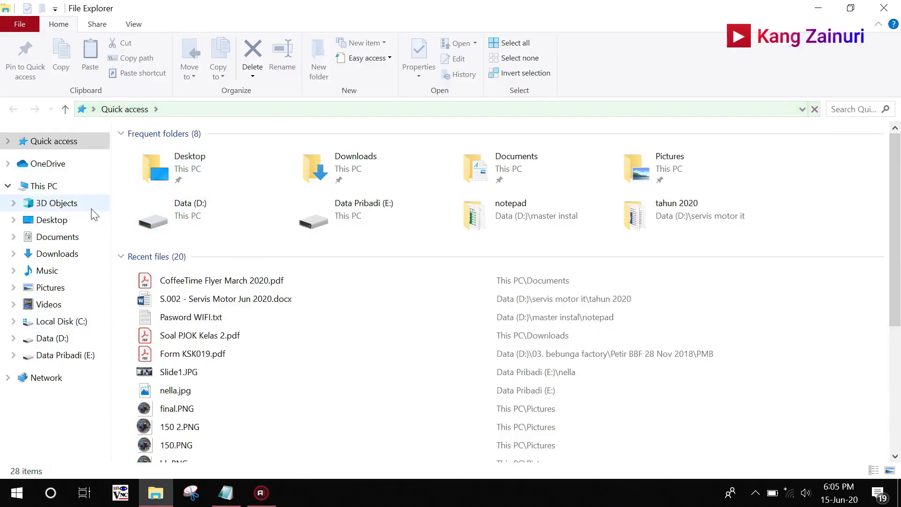
pyautogui.click(64, 186)
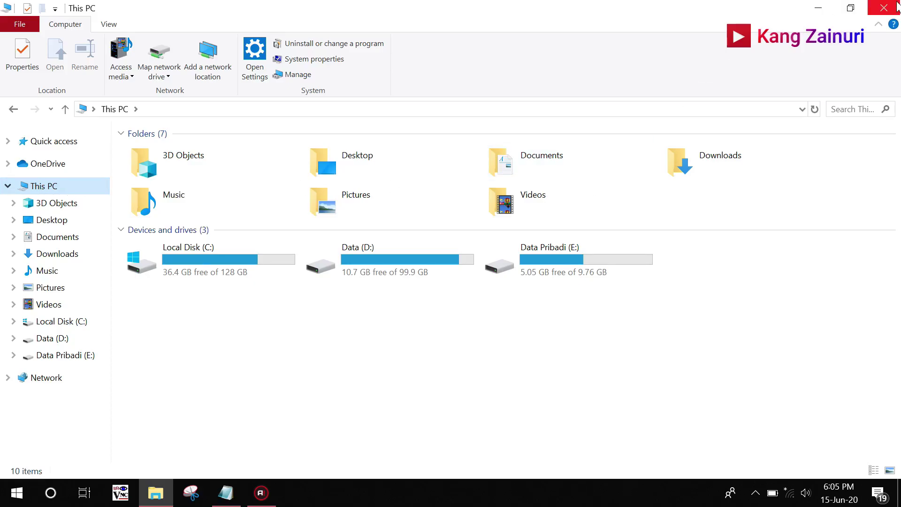
pyautogui.click(896, 6)
pyautogui.rightClick(424, 265)
pyautogui.click(468, 307)
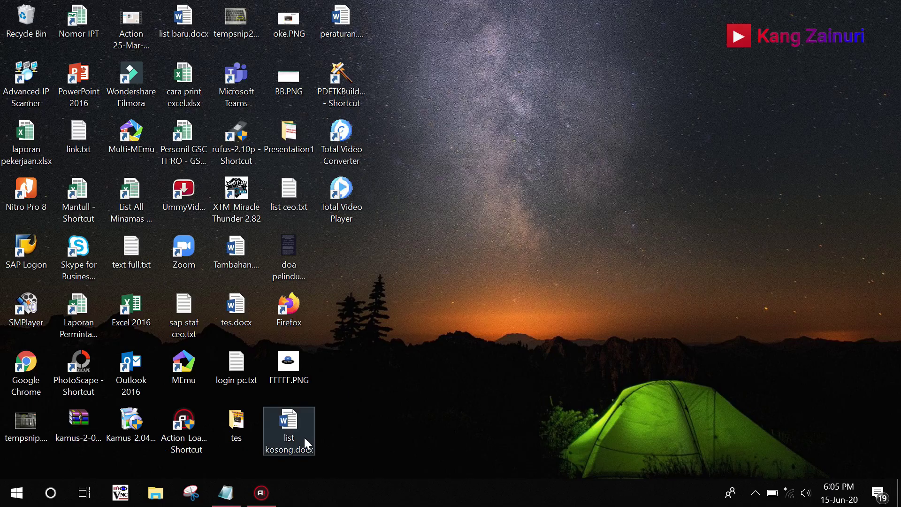
# - Open This PC in File Explorer and look inside the Data (D:) drive and the Desktop folder
pyautogui.press('super+e')
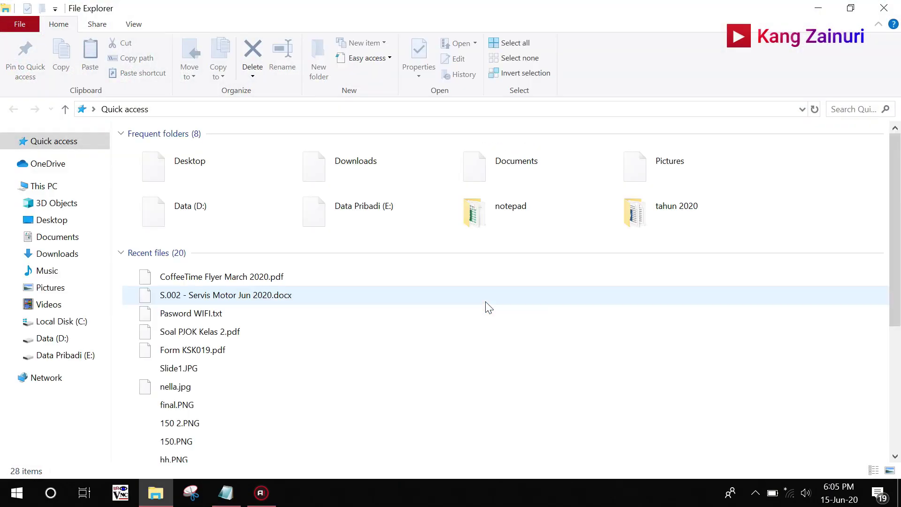
pyautogui.click(71, 190)
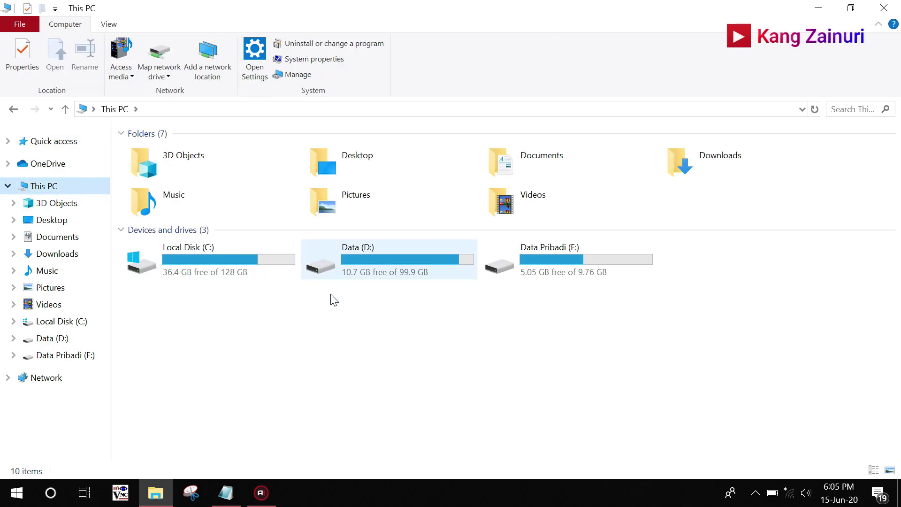
pyautogui.click(250, 261)
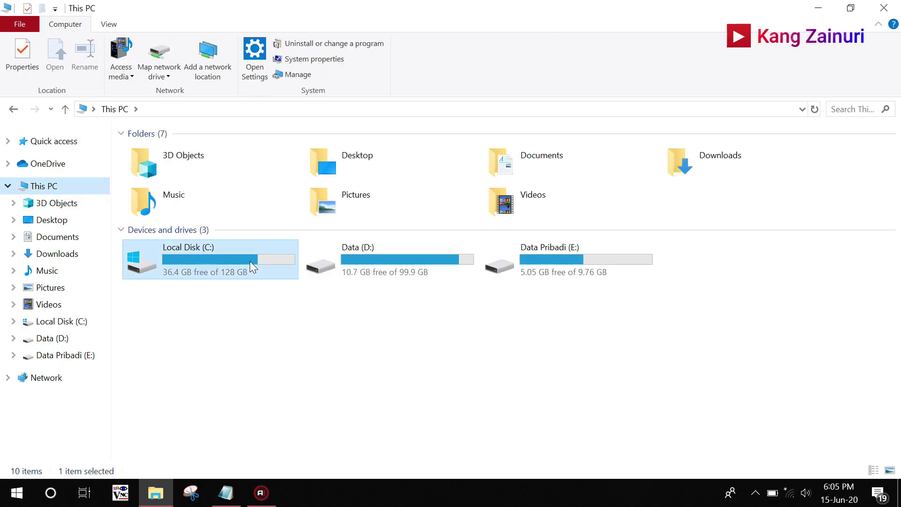
pyautogui.click(370, 259)
pyautogui.click(545, 254)
pyautogui.doubleClick(398, 261)
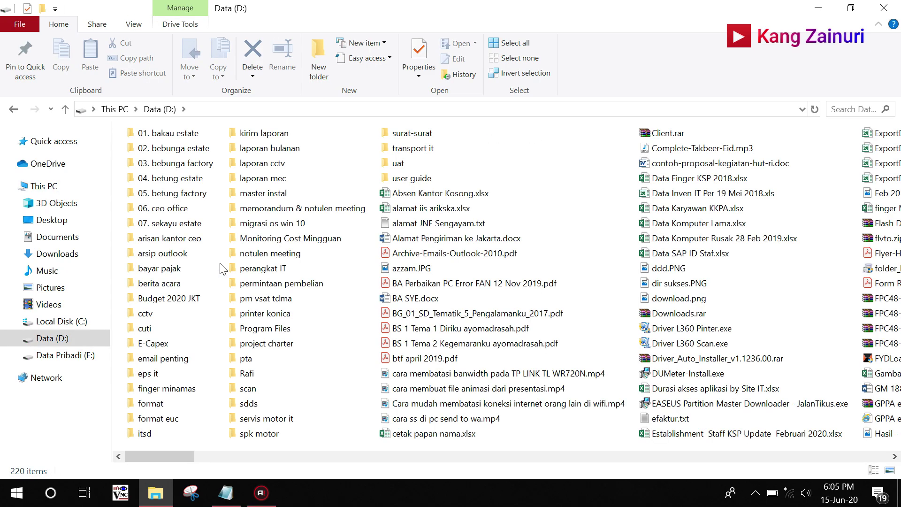
pyautogui.click(85, 224)
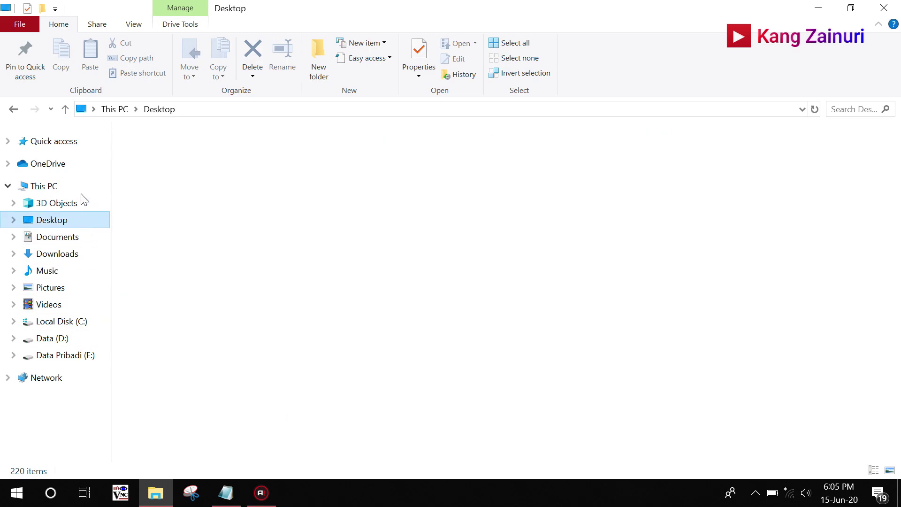
pyautogui.click(83, 186)
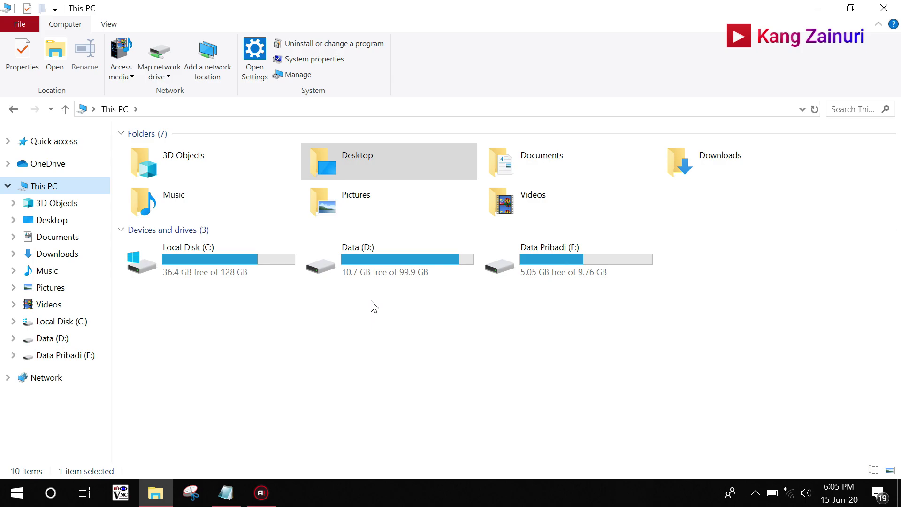
# - Open the Optimize Drives tool from the properties of the Data (D:) drive
pyautogui.rightClick(401, 270)
pyautogui.rightClick(402, 263)
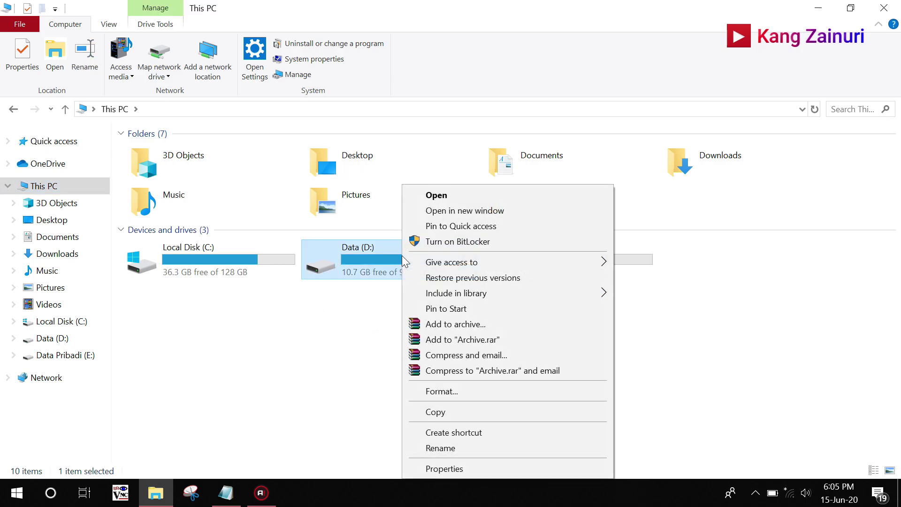
pyautogui.click(490, 469)
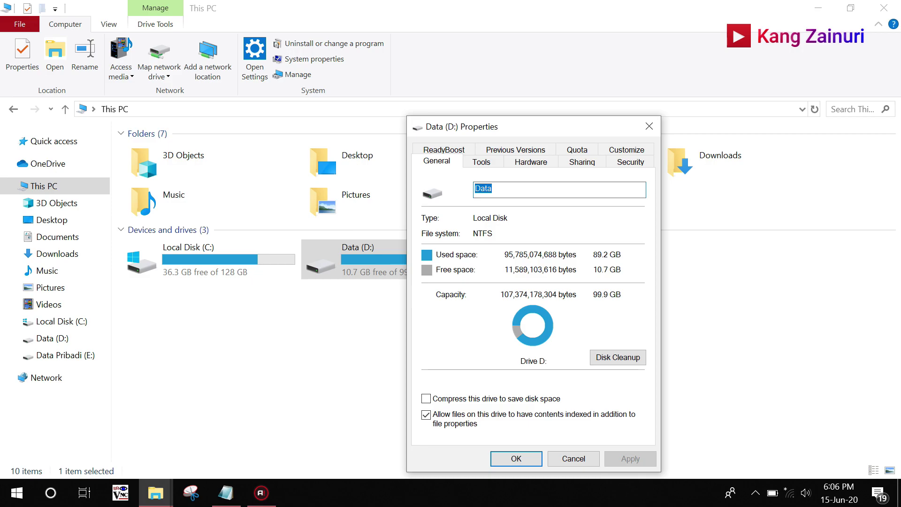
pyautogui.click(487, 164)
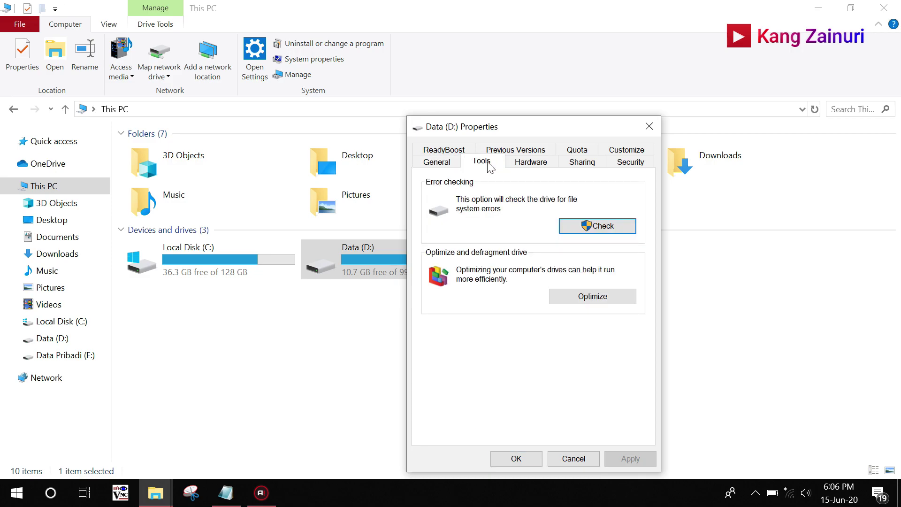
pyautogui.click(580, 299)
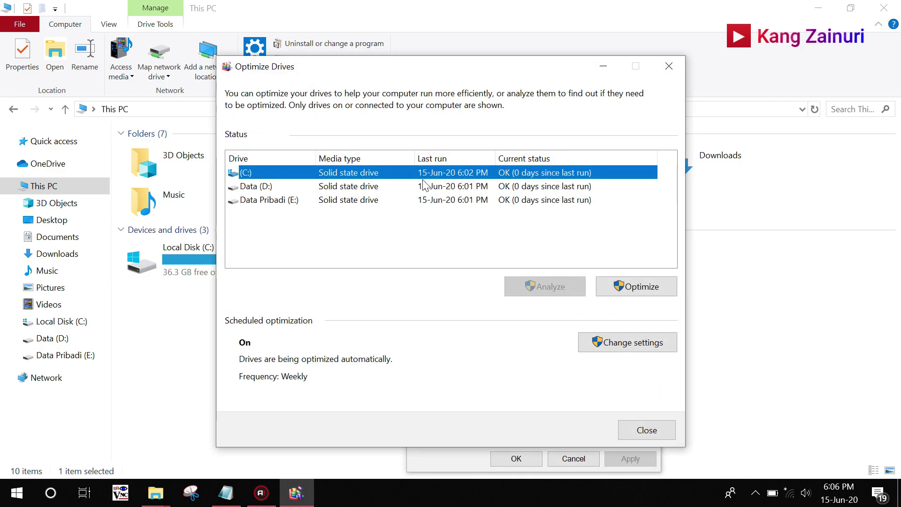
# - Examine the media type, last run and current status of drives C:, Data (D:) and Data Pribadi (E:)
pyautogui.click(262, 186)
pyautogui.click(262, 200)
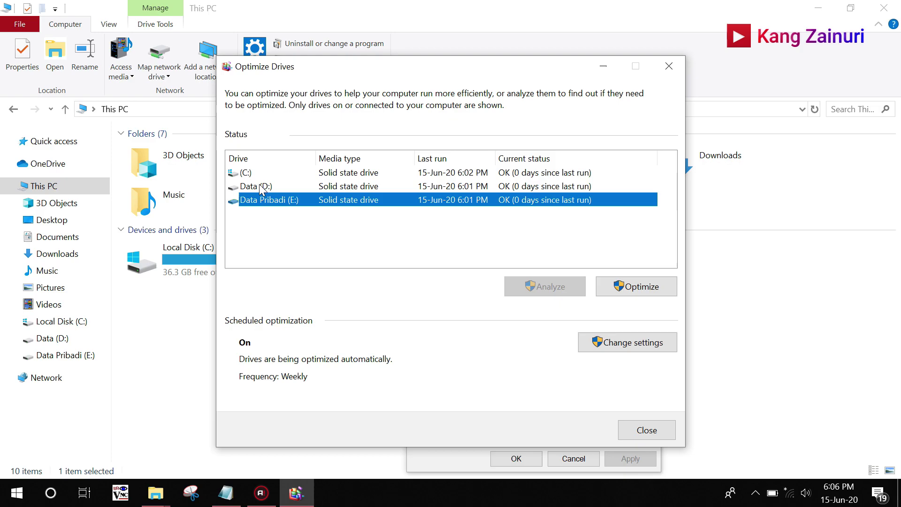
pyautogui.click(261, 172)
pyautogui.click(269, 187)
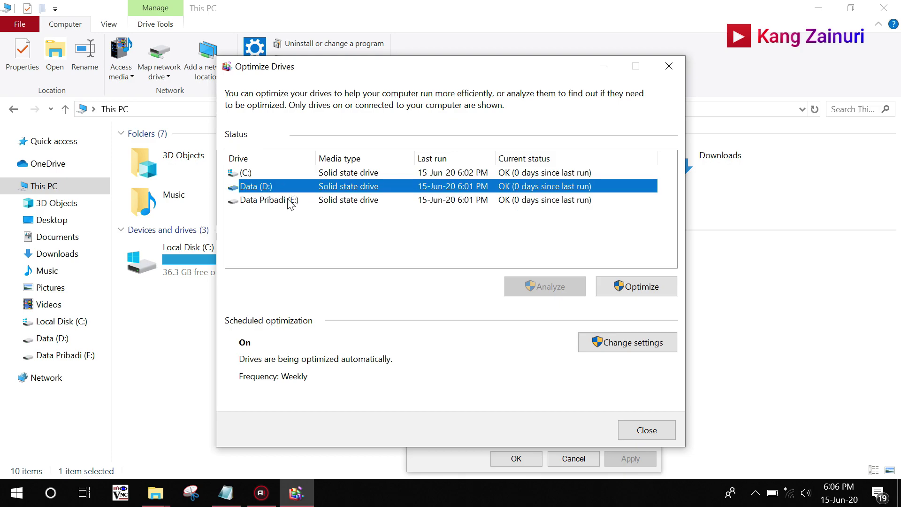
pyautogui.click(290, 201)
pyautogui.click(288, 186)
pyautogui.click(285, 174)
pyautogui.click(287, 186)
pyautogui.click(291, 201)
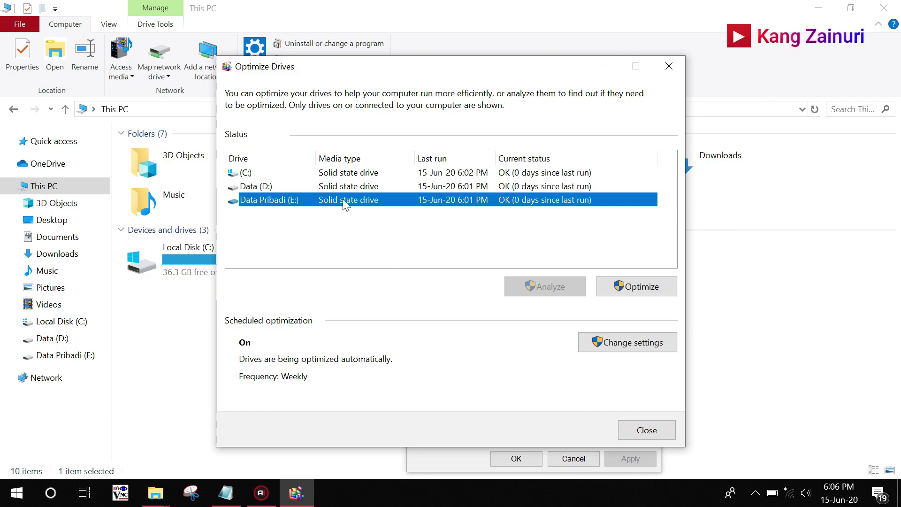
pyautogui.click(370, 177)
pyautogui.click(376, 189)
pyautogui.click(377, 201)
pyautogui.click(386, 175)
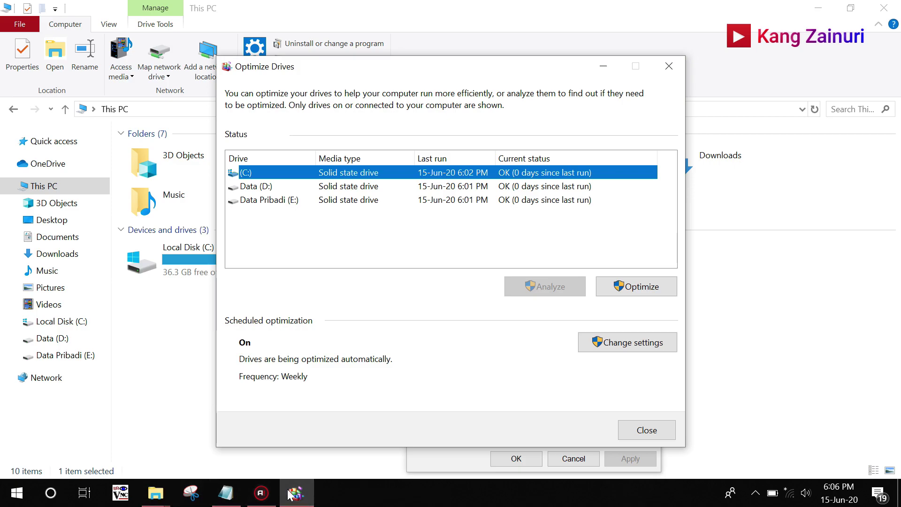
# - Close the File Explorer windows and Notepad, discarding the unsaved Untitled note
pyautogui.click(164, 500)
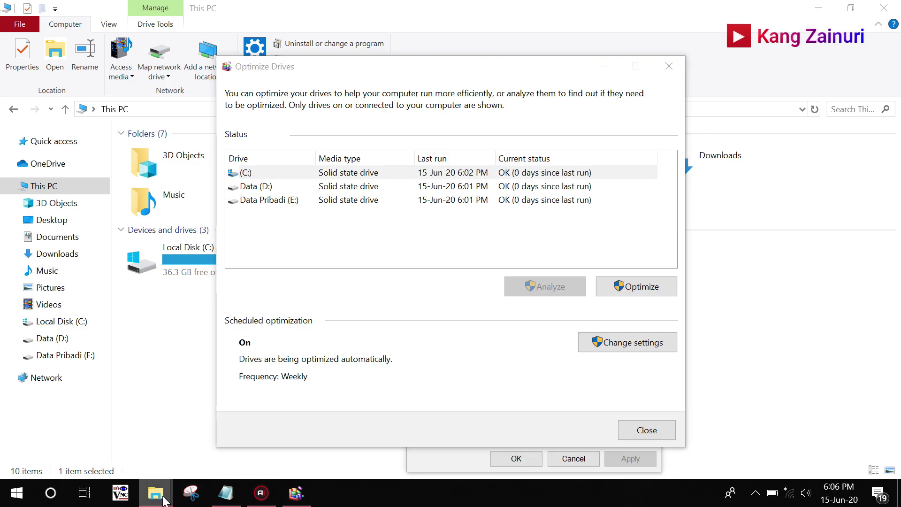
pyautogui.rightClick(163, 499)
pyautogui.click(160, 466)
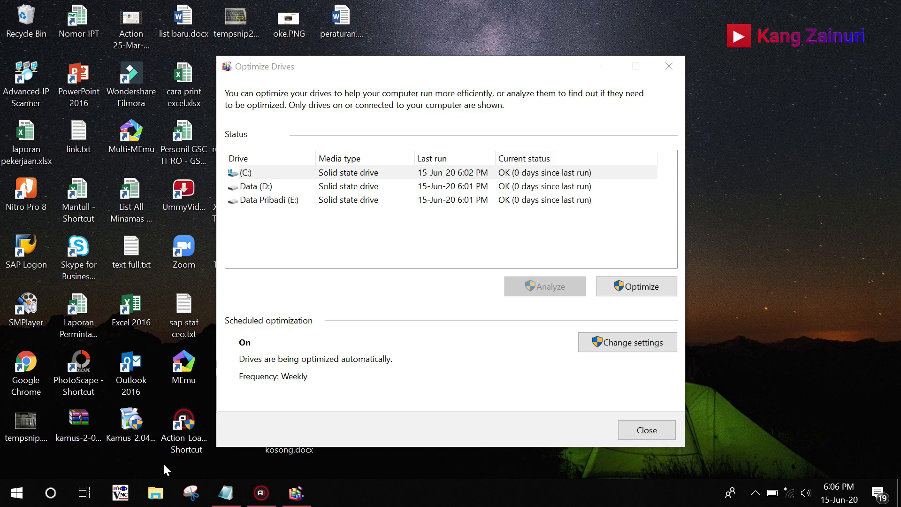
pyautogui.rightClick(229, 480)
pyautogui.click(227, 466)
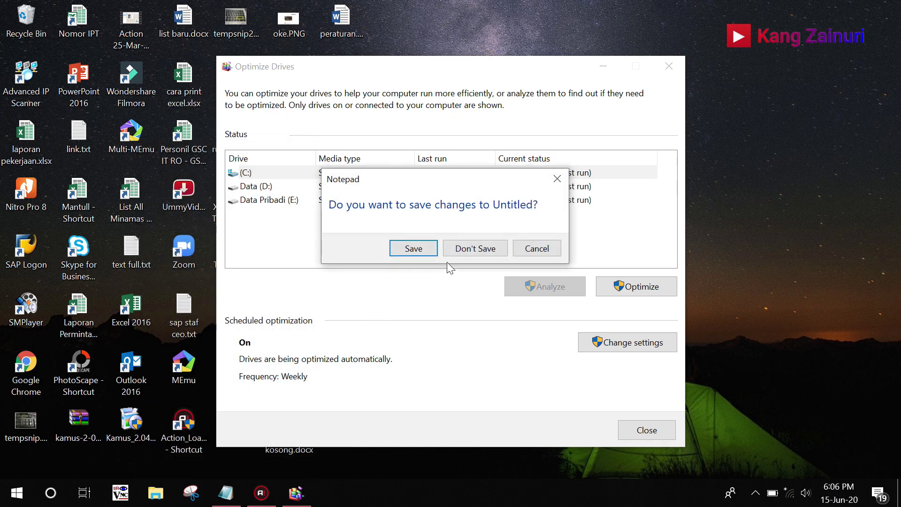
pyautogui.click(475, 248)
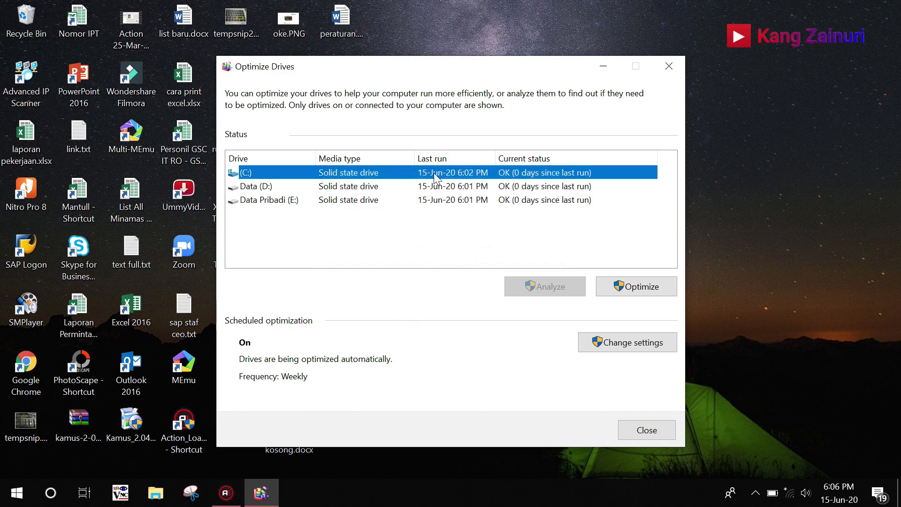
# - Optimize drive C:, then Data (D:) and Data Pribadi (E:), one at a time
pyautogui.click(644, 289)
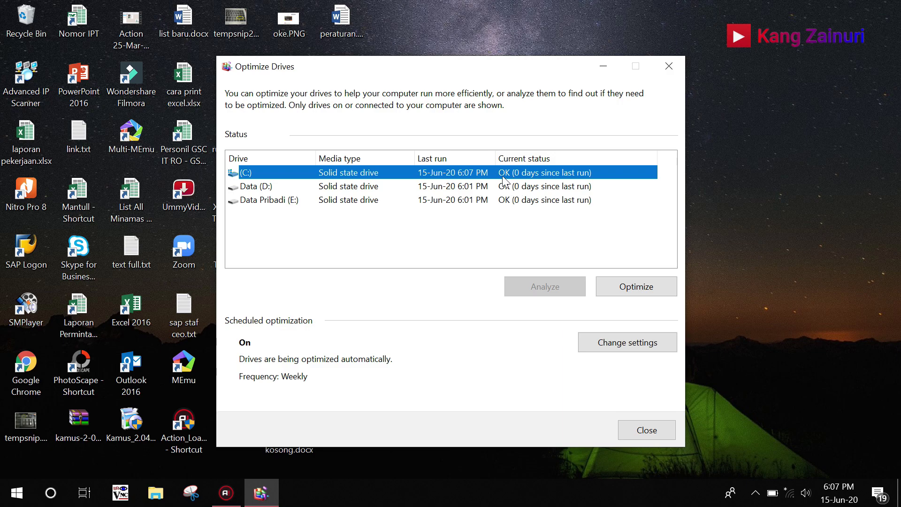
pyautogui.click(453, 192)
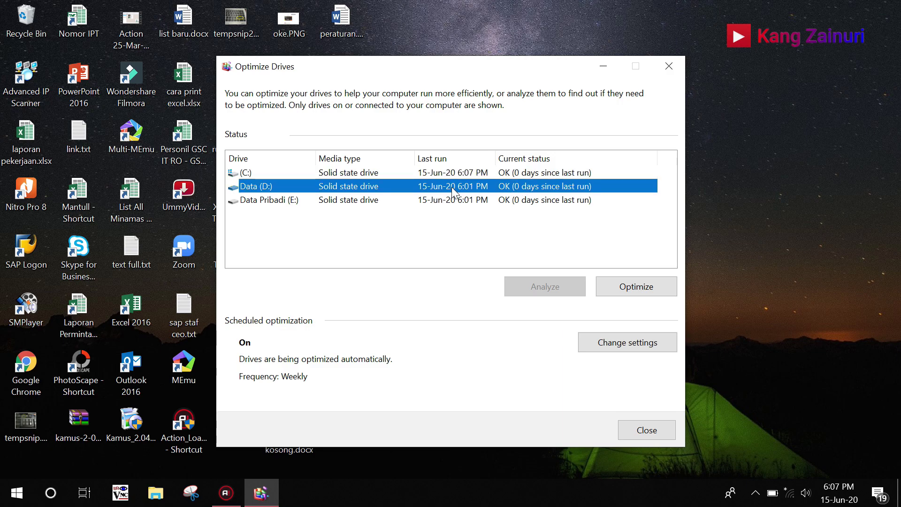
pyautogui.click(639, 292)
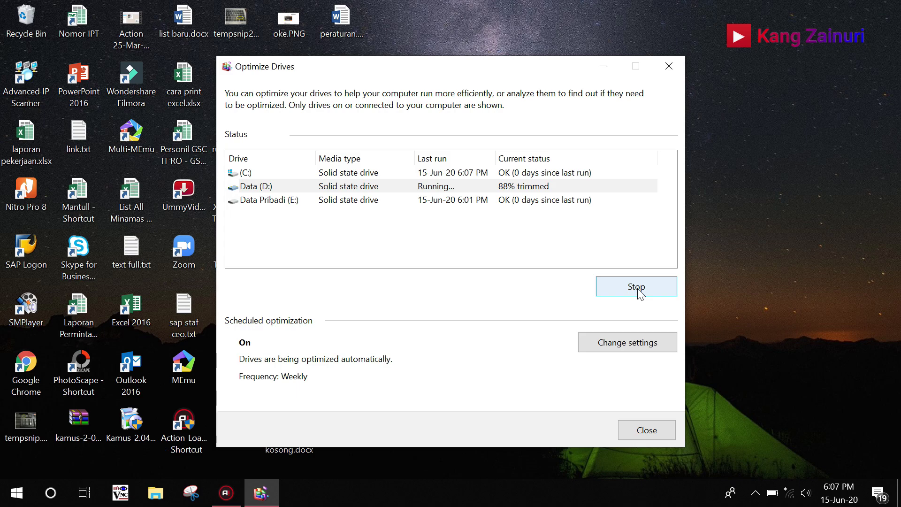
pyautogui.click(381, 202)
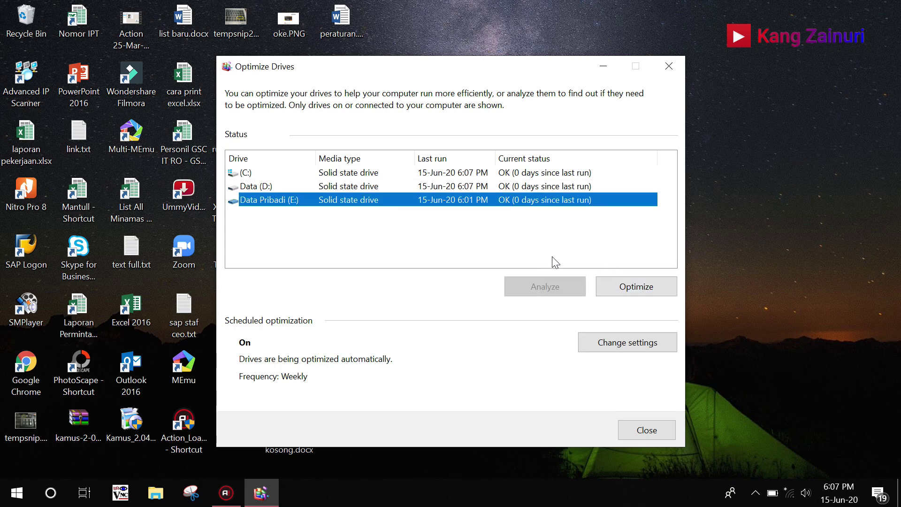
pyautogui.click(636, 292)
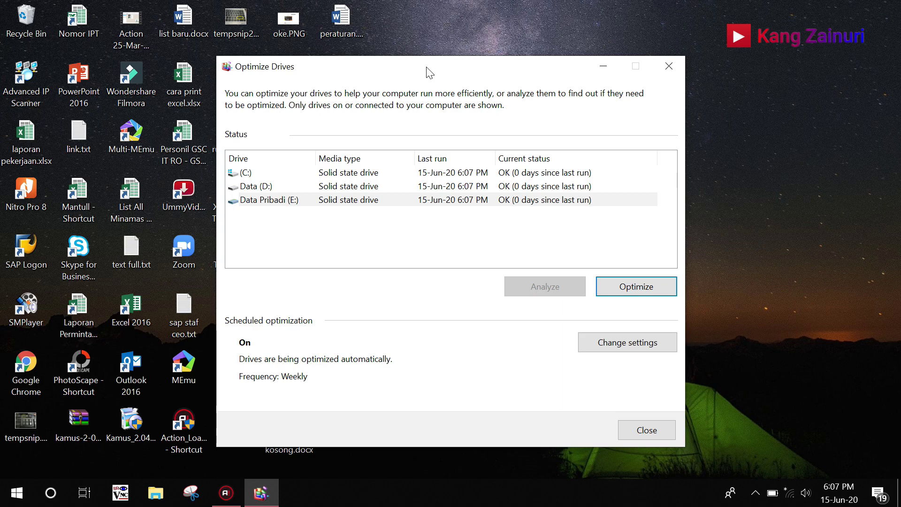
# - Move the Optimize Drives window clear of the desktop icons and refresh the desktop
pyautogui.moveTo(446, 66); pyautogui.dragTo(584, 81)
pyautogui.click(604, 44)
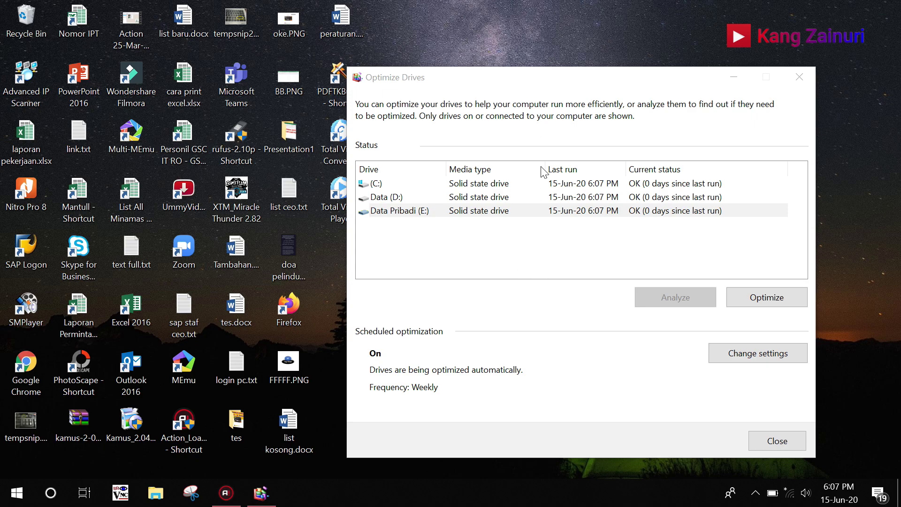
pyautogui.rightClick(313, 246)
pyautogui.rightClick(634, 29)
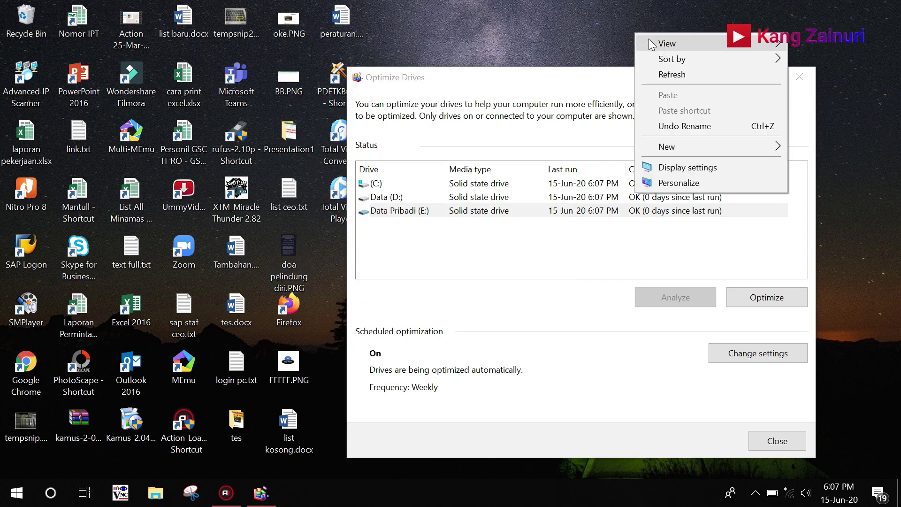
pyautogui.click(666, 72)
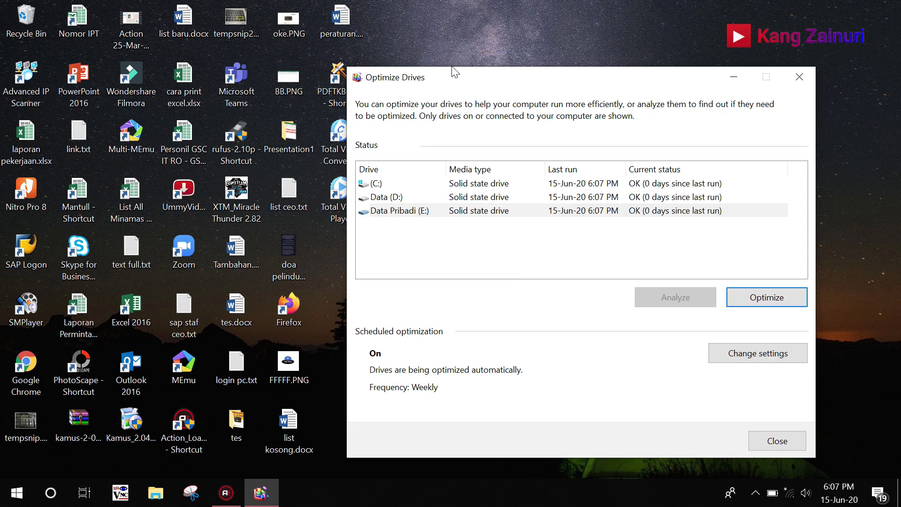
pyautogui.moveTo(550, 78); pyautogui.dragTo(593, 41)
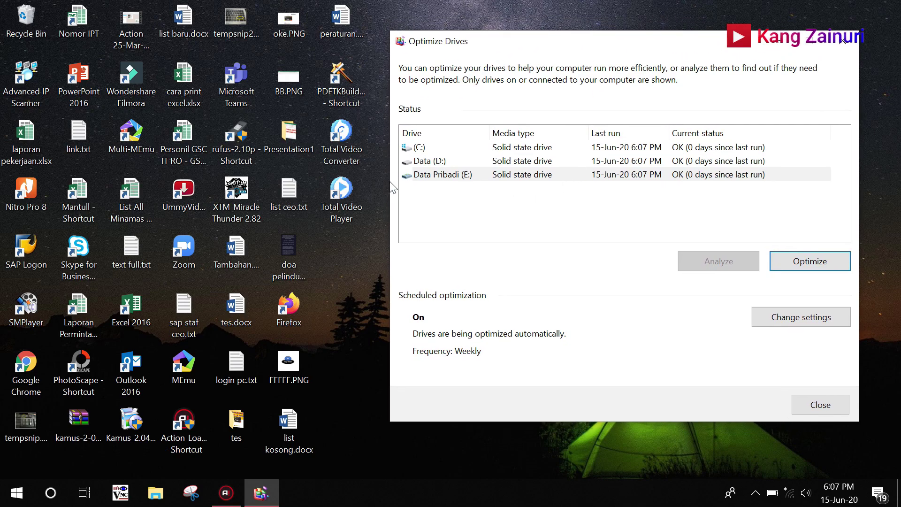
pyautogui.rightClick(342, 272)
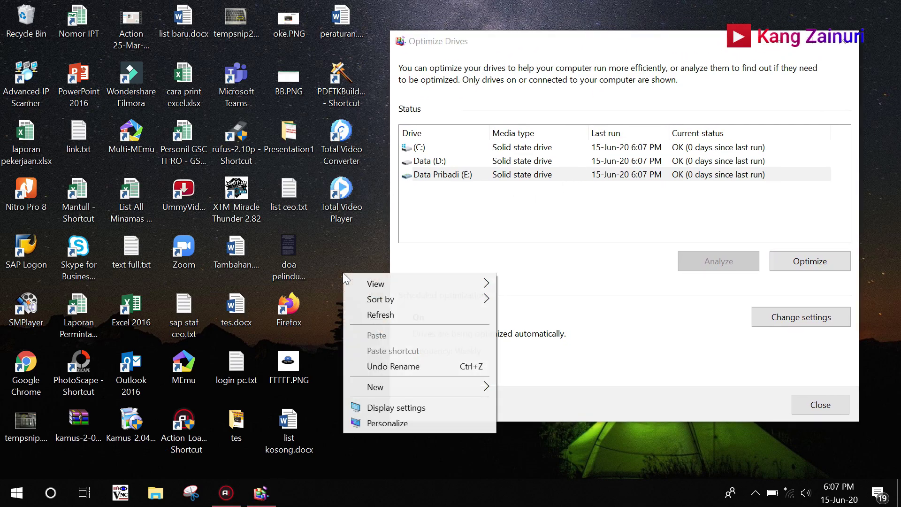
pyautogui.click(392, 314)
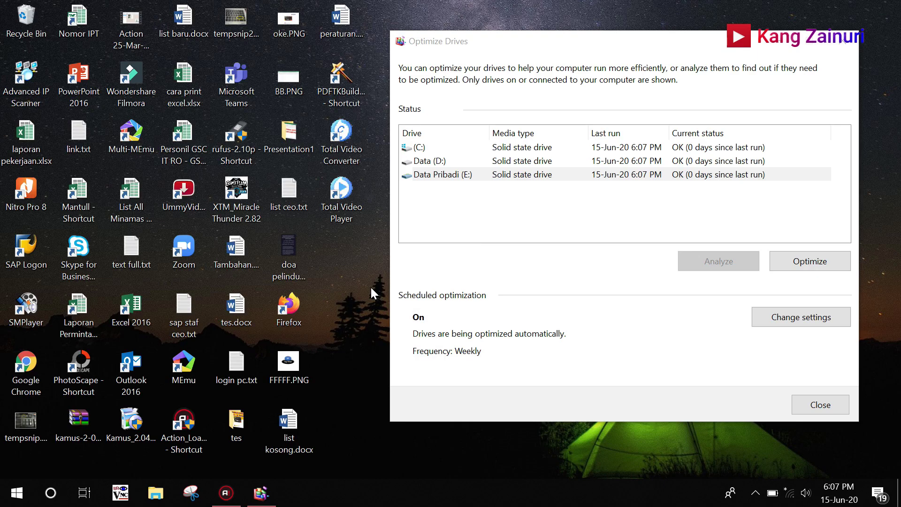